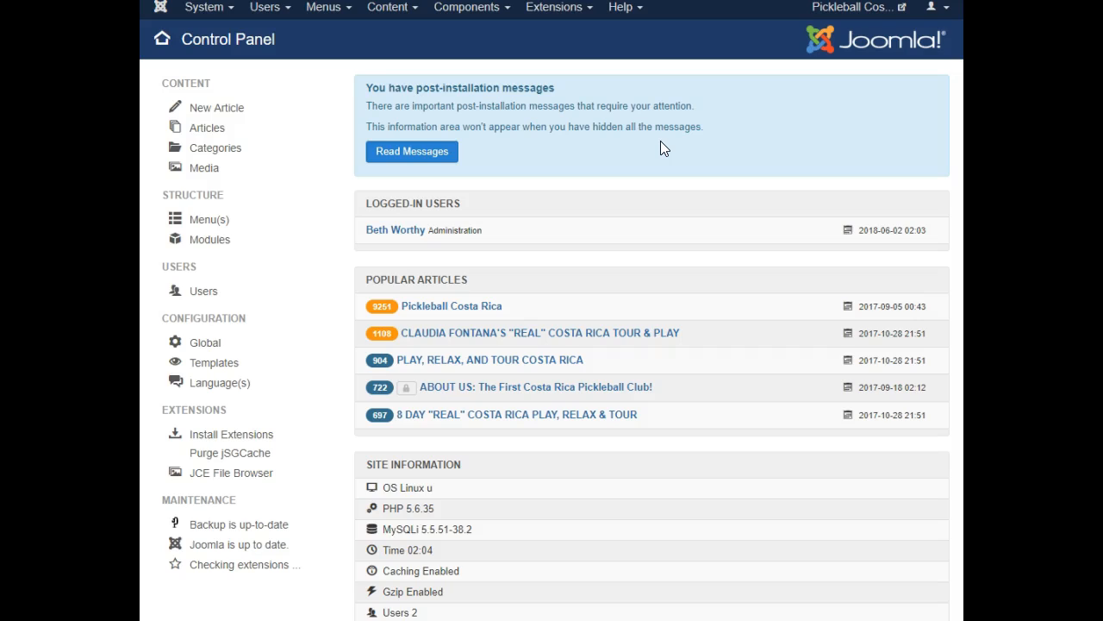
# Open the Smart Slider 3 component from the Joomla components
pyautogui.click(450, 12)
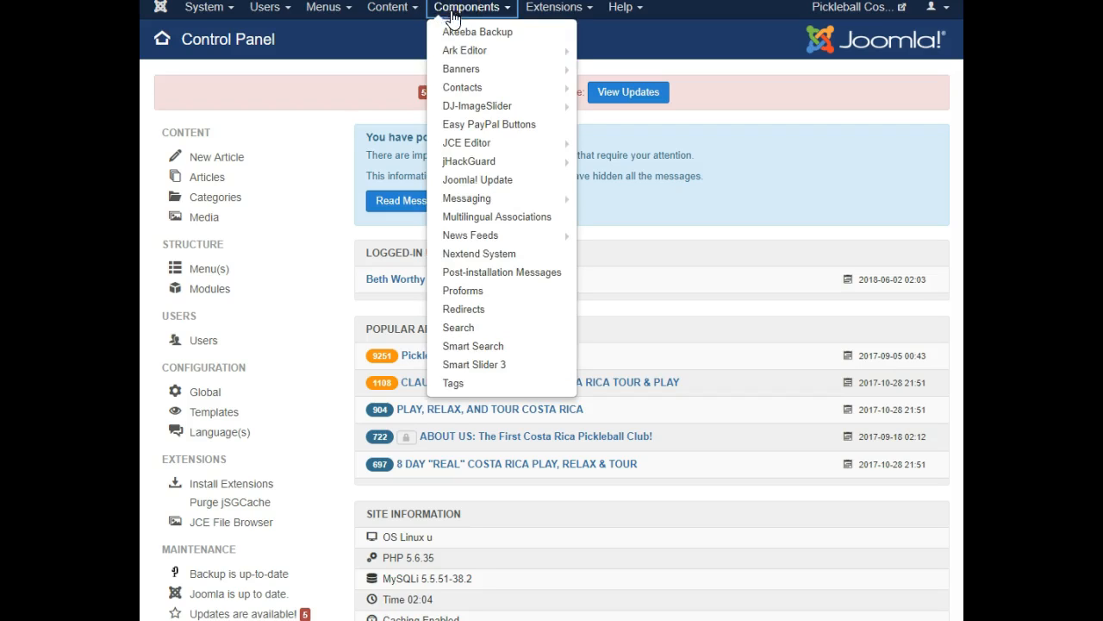
pyautogui.click(501, 364)
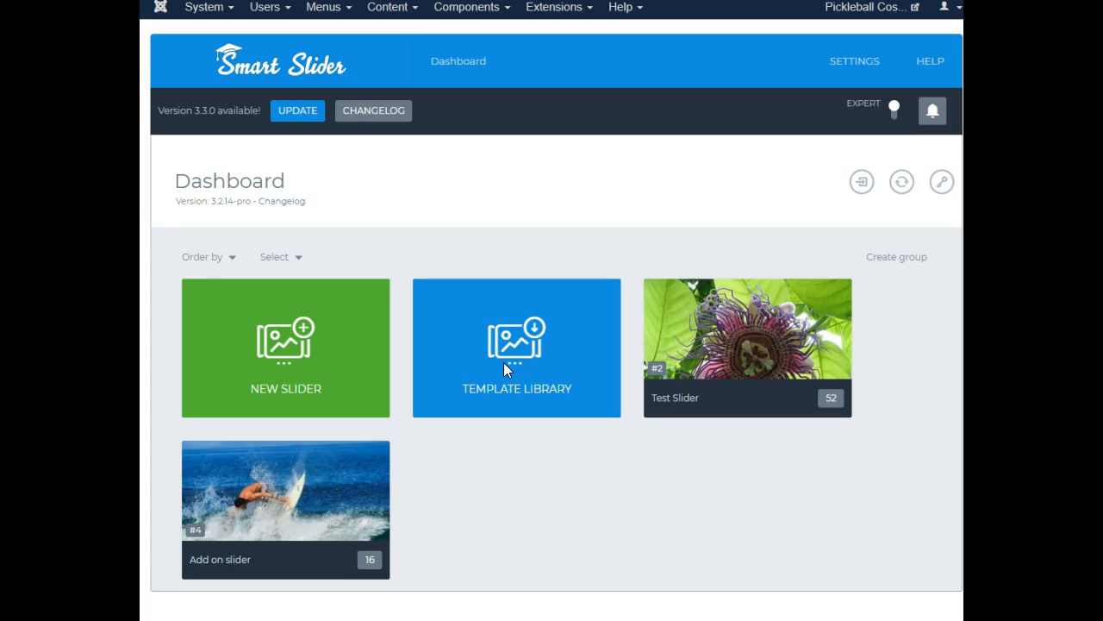
pyautogui.moveTo(774, 393)
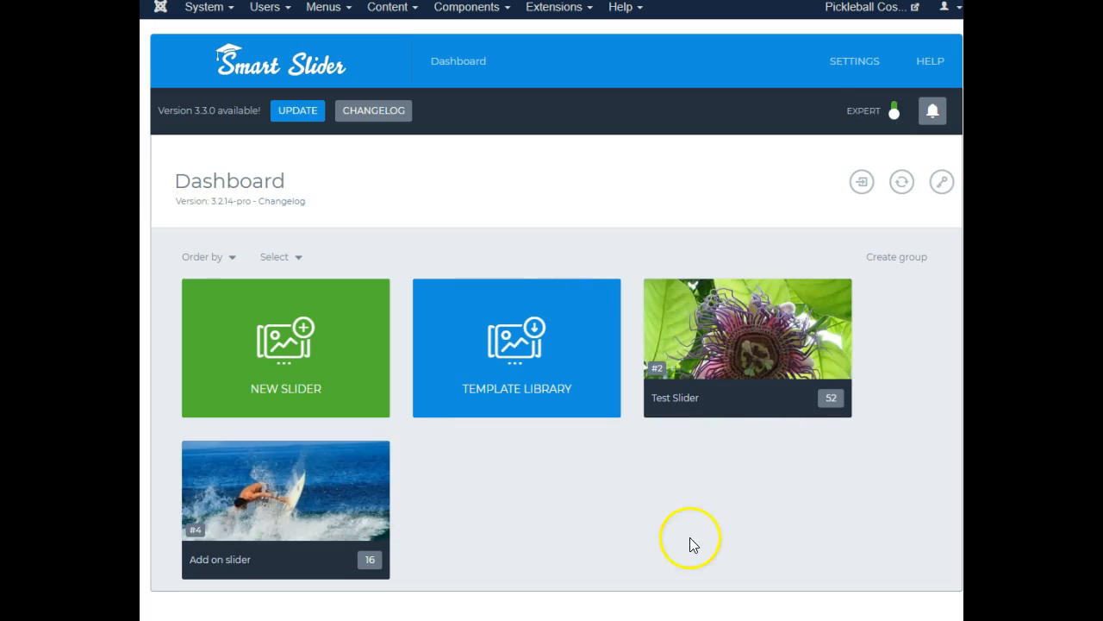
# Start a new slider and choose the Thumbnail - horizontal preset
pyautogui.click(761, 575)
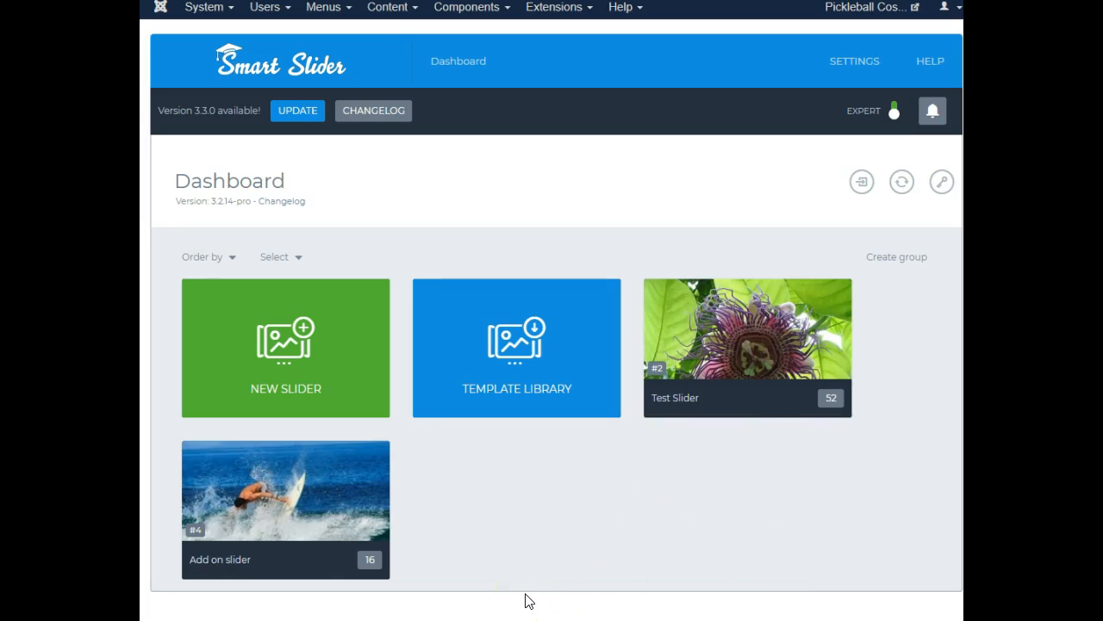
pyautogui.click(302, 374)
pyautogui.click(492, 419)
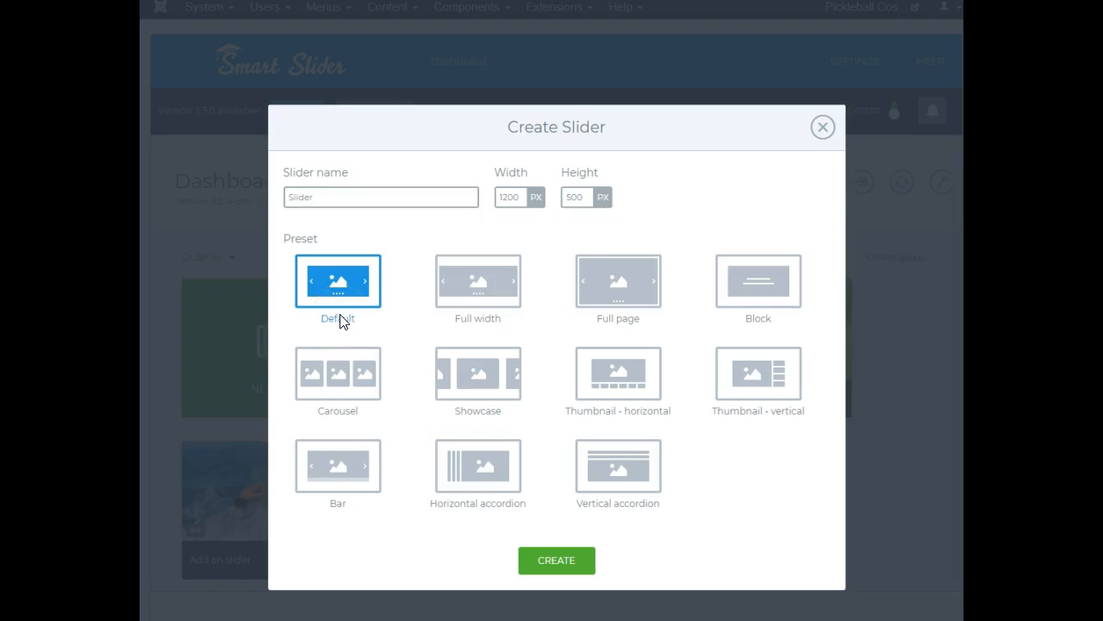
pyautogui.click(626, 374)
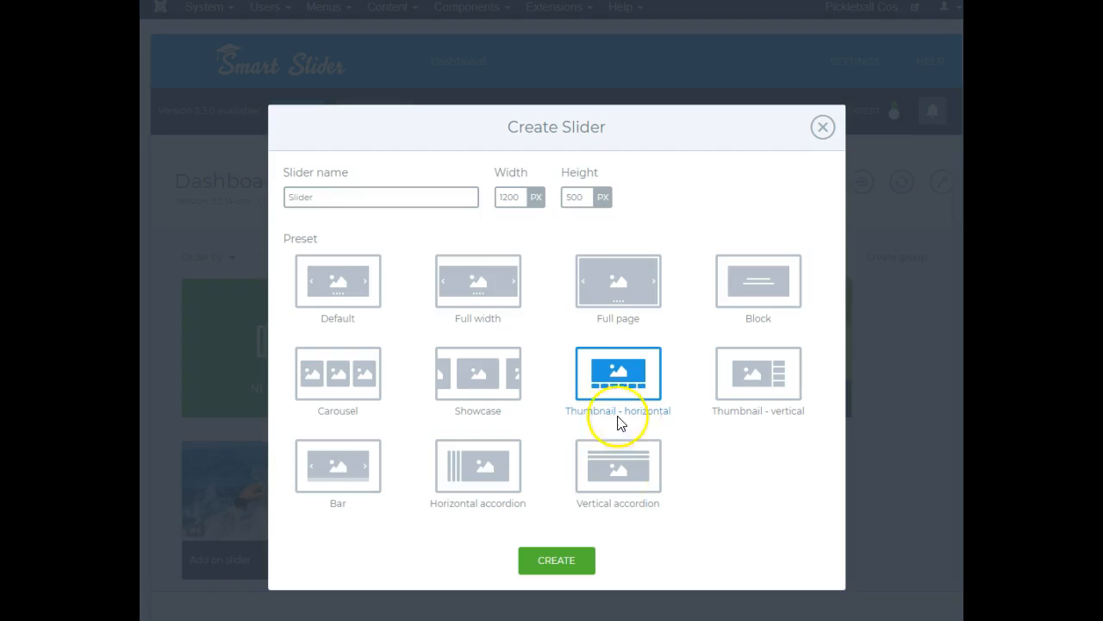
# Name the new slider 9/8PLT-11-36 Top and create it
pyautogui.moveTo(357, 198); pyautogui.dragTo(261, 204)
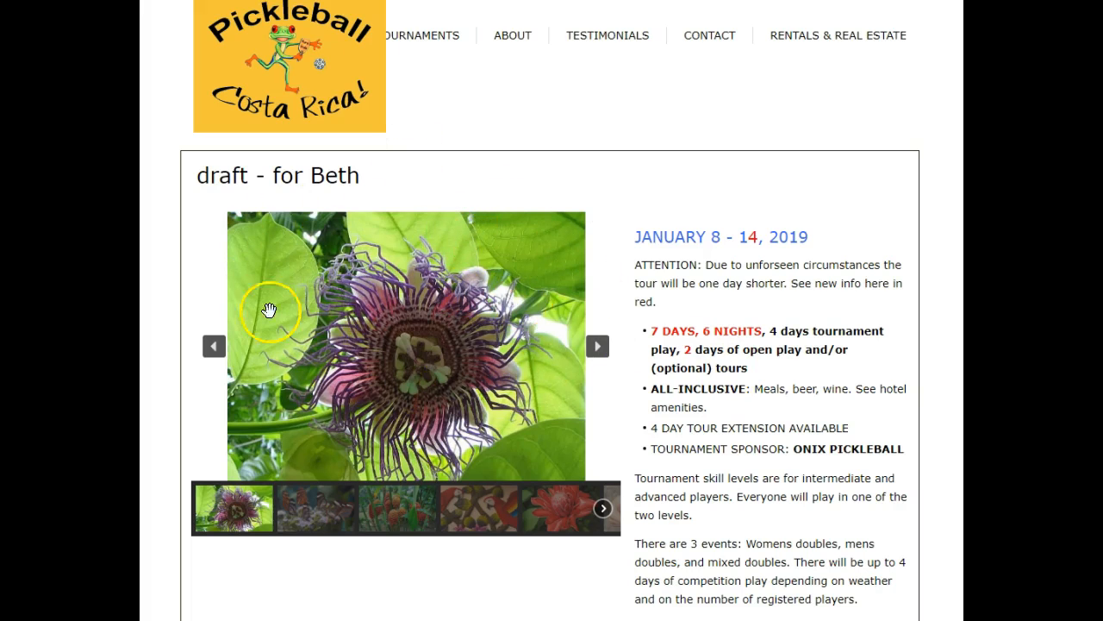
pyautogui.scroll(-8, 487, 435)
pyautogui.scroll(4, 492, 431)
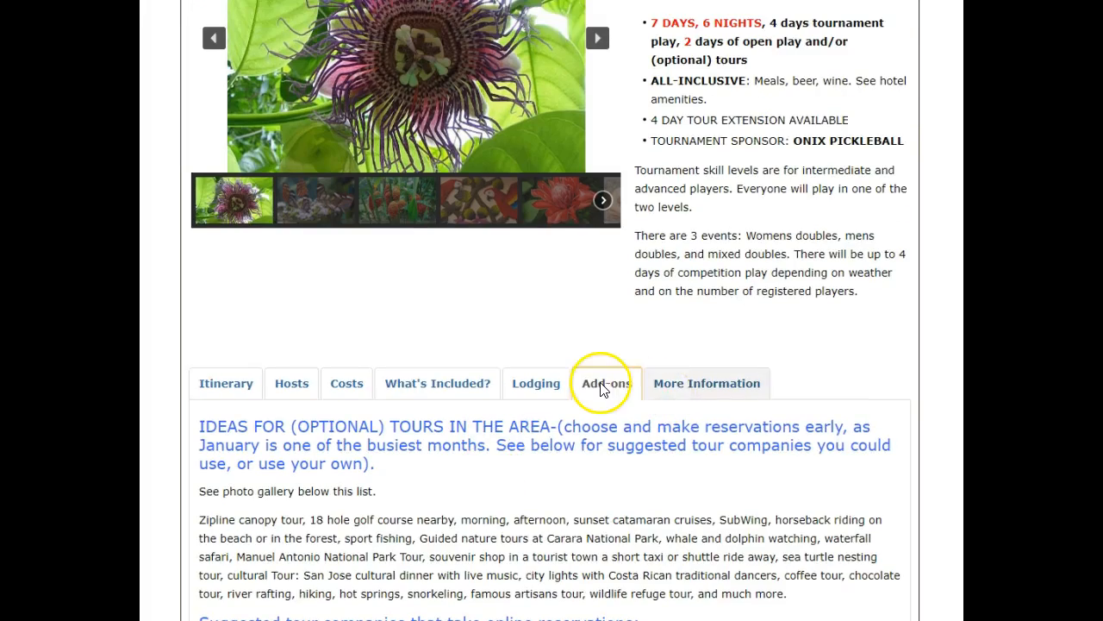
pyautogui.scroll(-5, 604, 431)
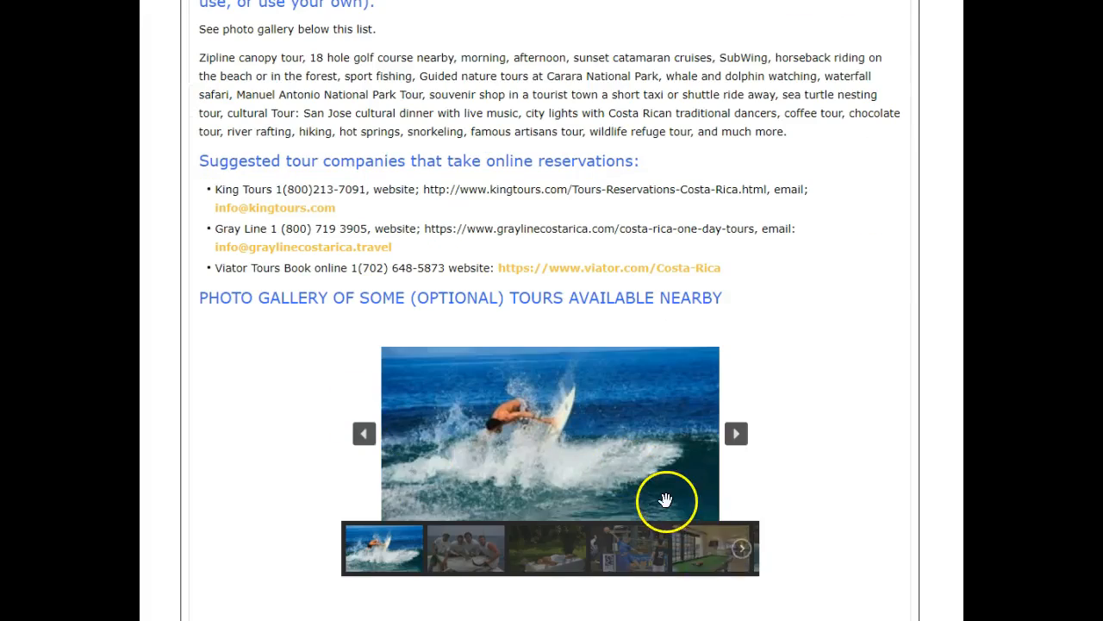
pyautogui.scroll(10, 665, 503)
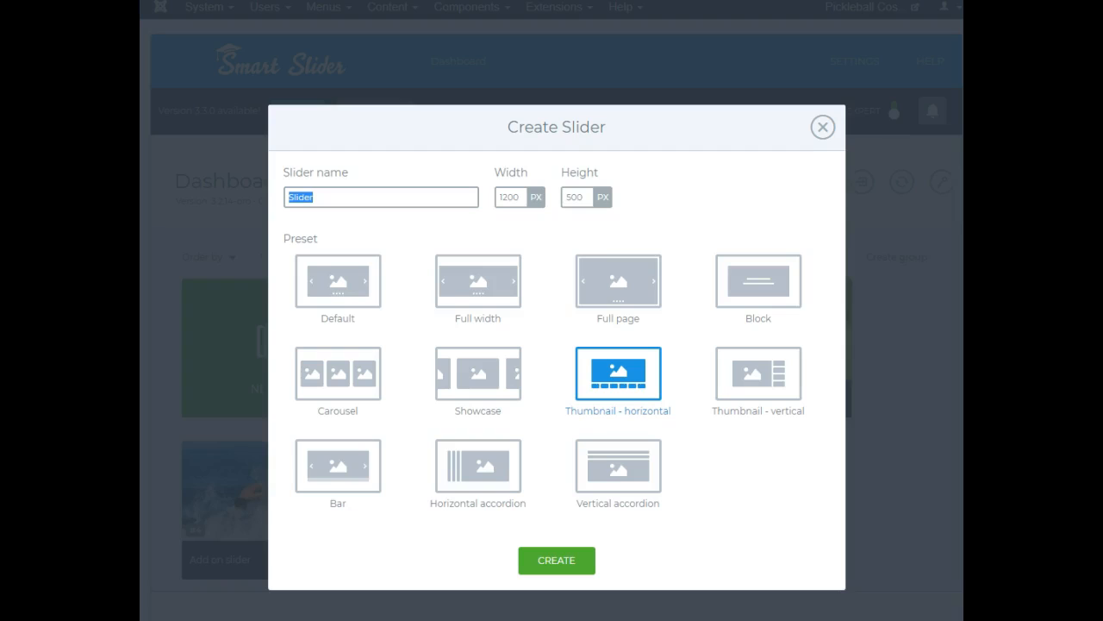
pyautogui.click(313, 193)
pyautogui.moveTo(313, 201); pyautogui.dragTo(271, 202)
pyautogui.write('9/8PLT-11-36')
pyautogui.click(559, 561)
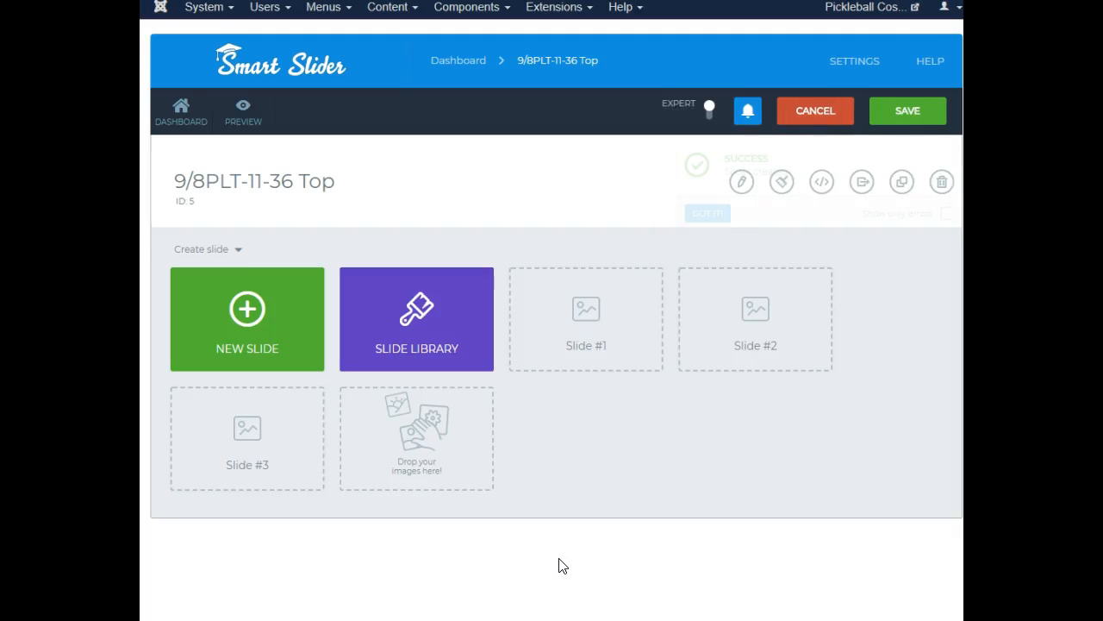
# Try to add a slide by picking the Pickleball logo image in the media library
pyautogui.click(264, 338)
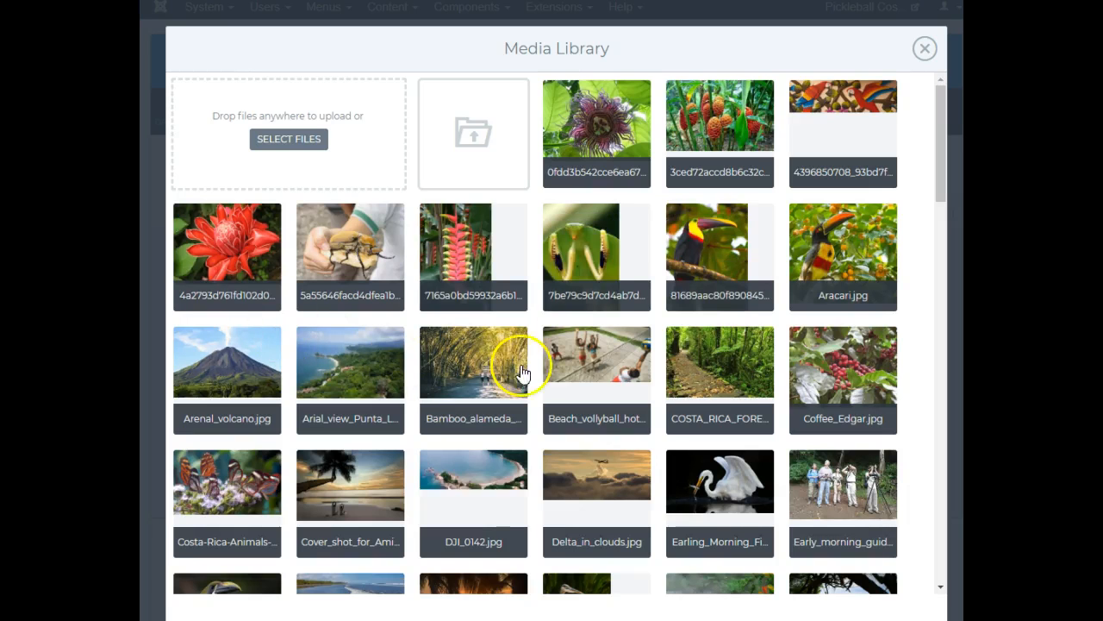
pyautogui.moveTo(943, 112); pyautogui.dragTo(960, 539)
pyautogui.click(720, 271)
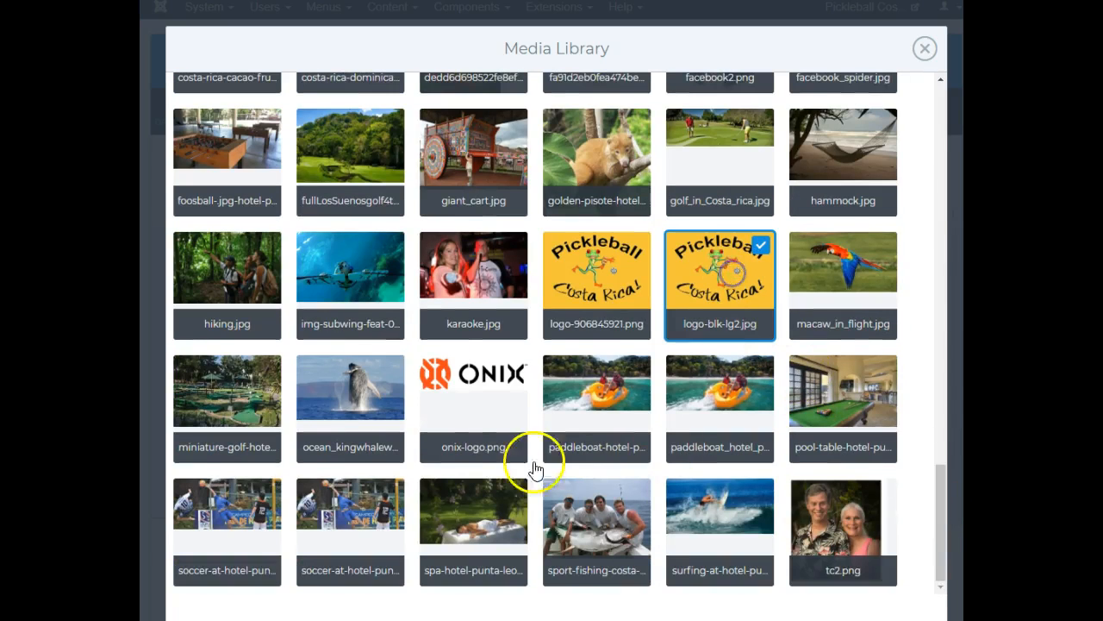
pyautogui.click(473, 272)
pyautogui.click(612, 289)
pyautogui.click(479, 291)
pyautogui.click(592, 304)
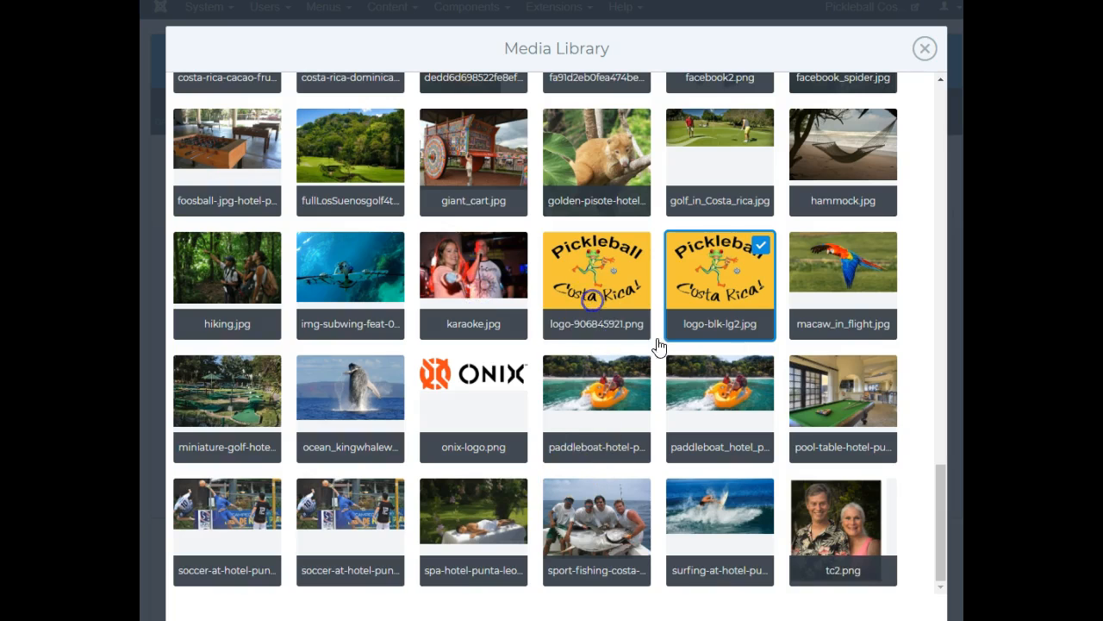
pyautogui.click(743, 309)
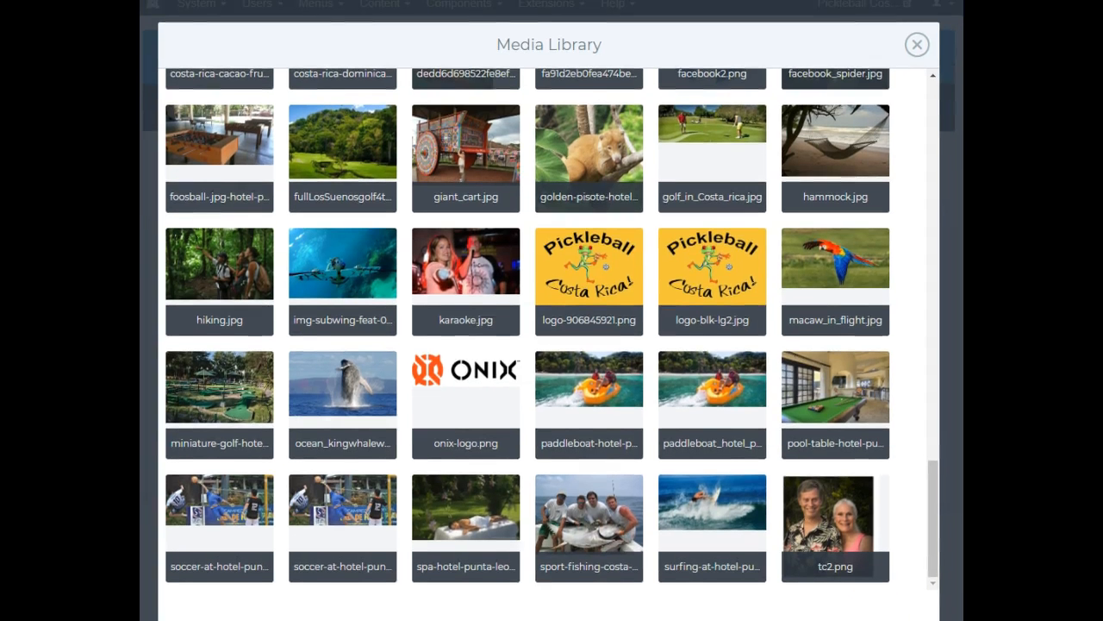
pyautogui.moveTo(929, 557); pyautogui.dragTo(936, 143)
pyautogui.click(274, 137)
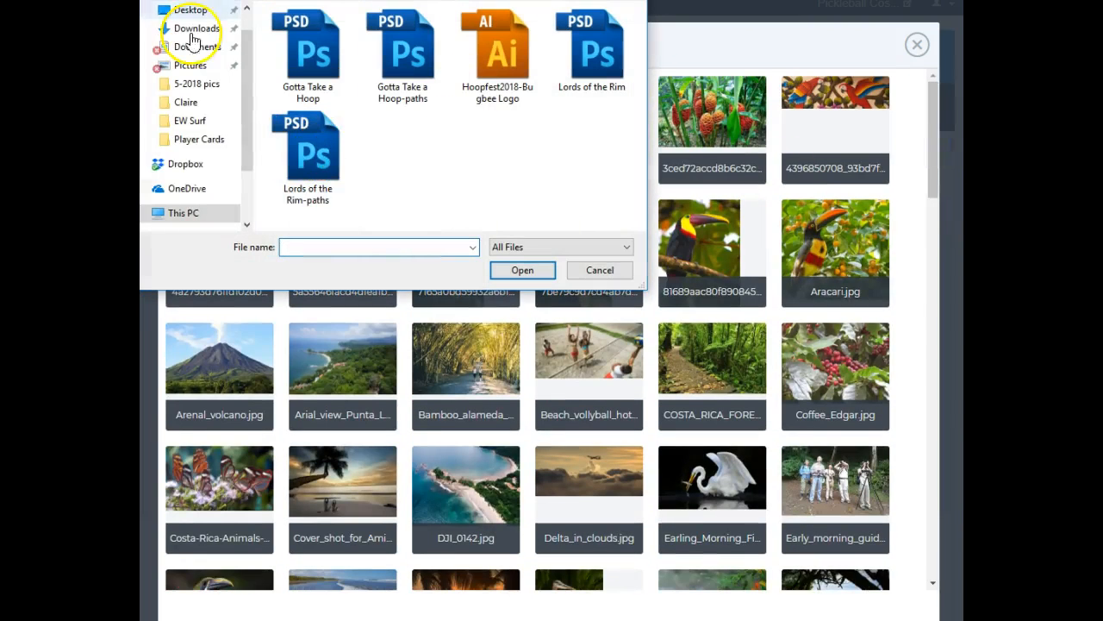
pyautogui.click(592, 271)
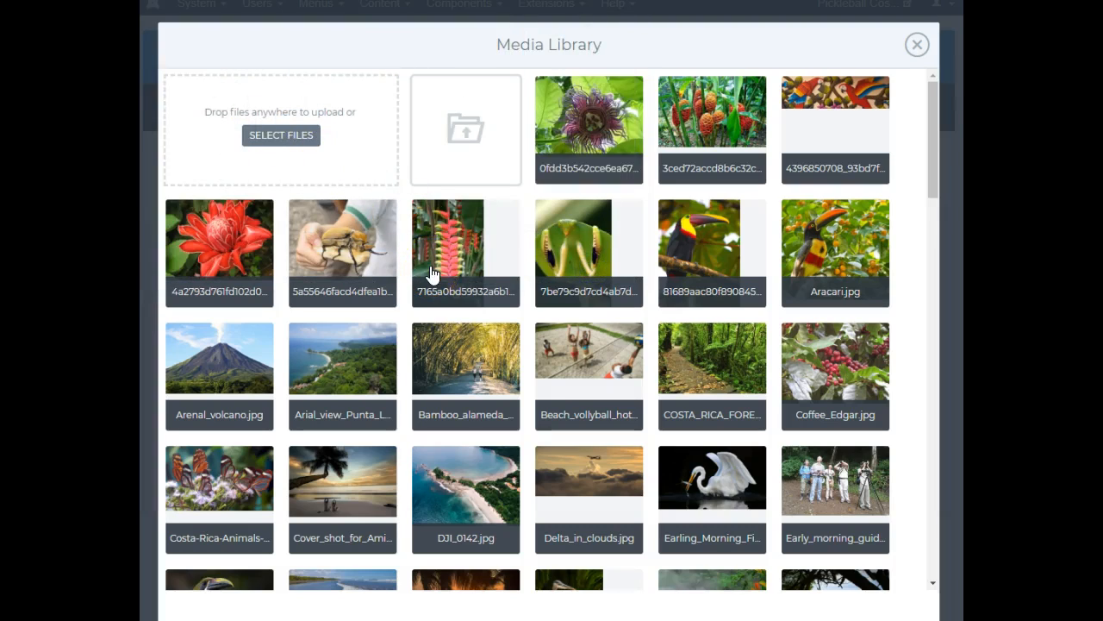
pyautogui.click(917, 44)
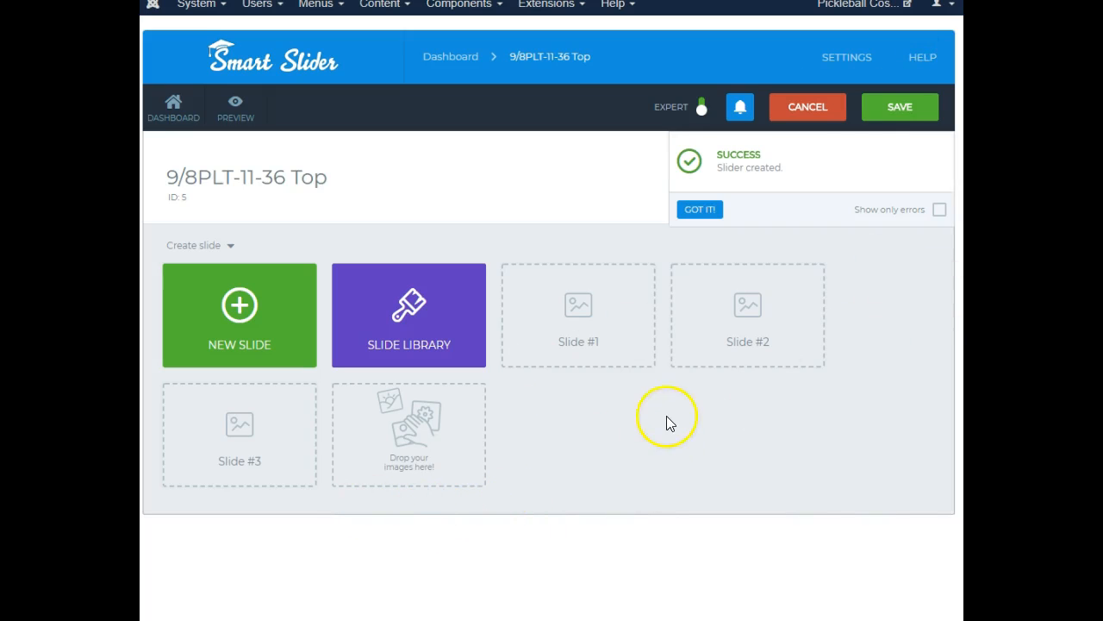
# Save the new slider and return to the Smart Slider dashboard
pyautogui.click(897, 111)
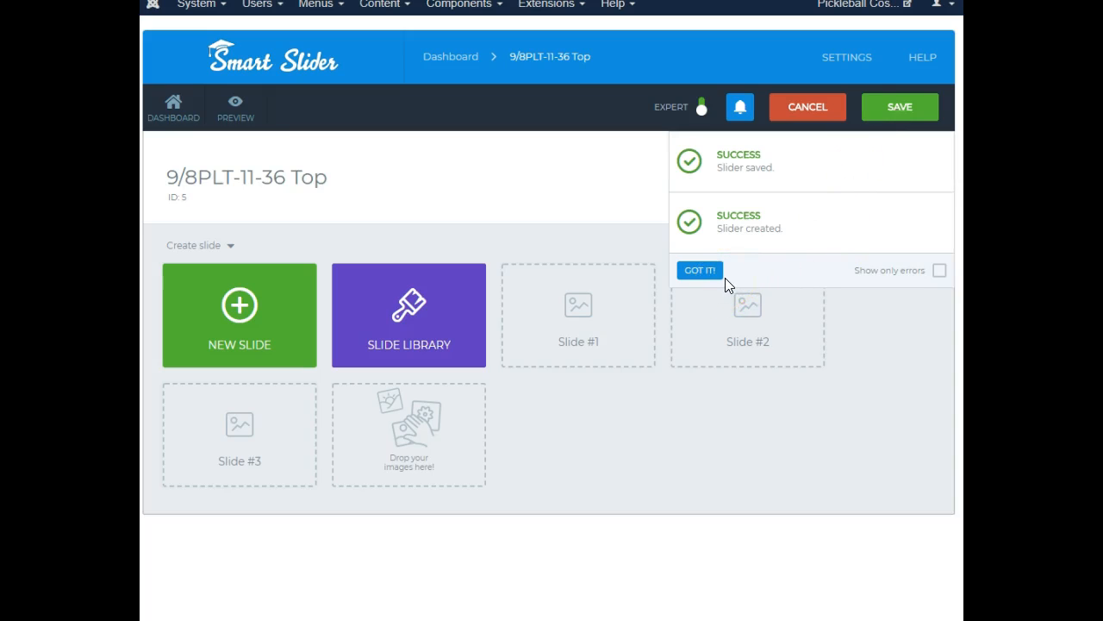
pyautogui.click(907, 114)
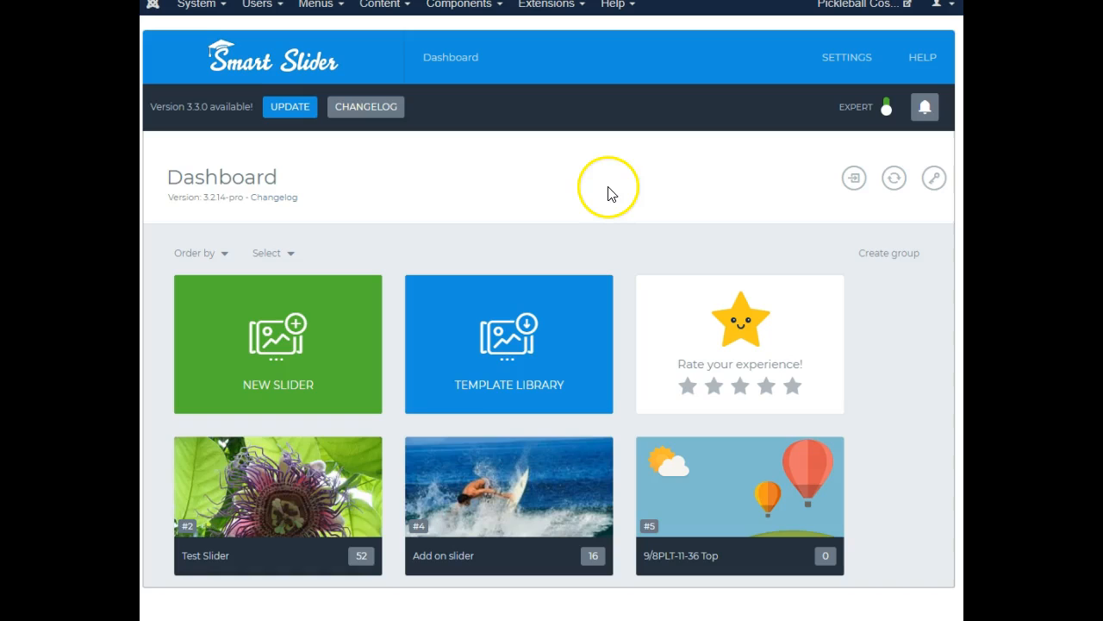
pyautogui.moveTo(704, 576)
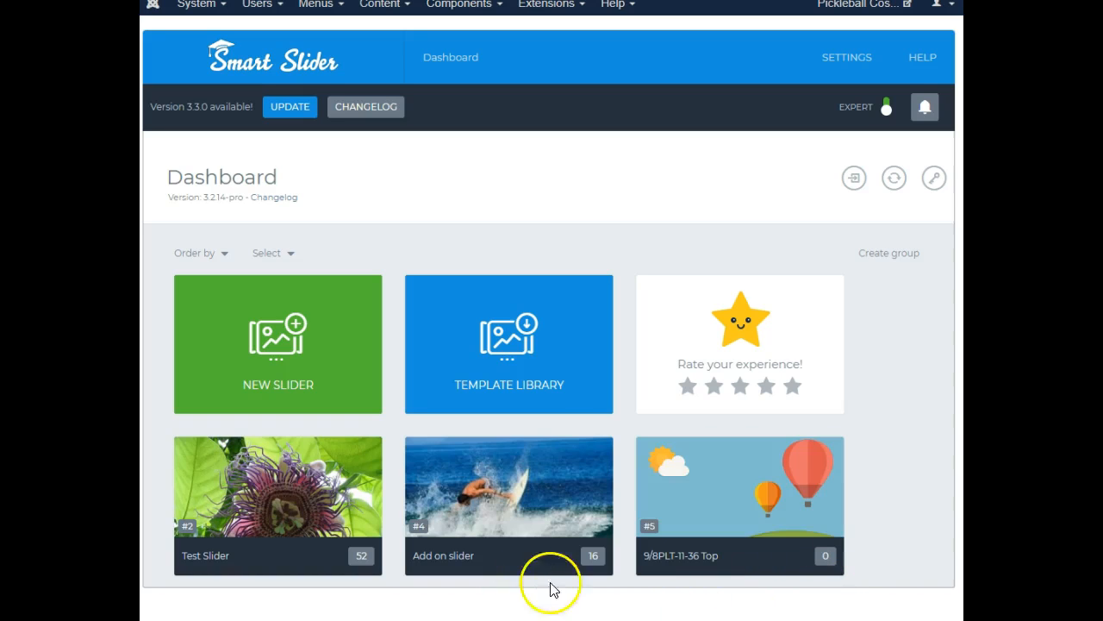
# Open Test Slider and view the Arial_view_Punta_Leon slide in the editor, leaving without saving
pyautogui.click(227, 496)
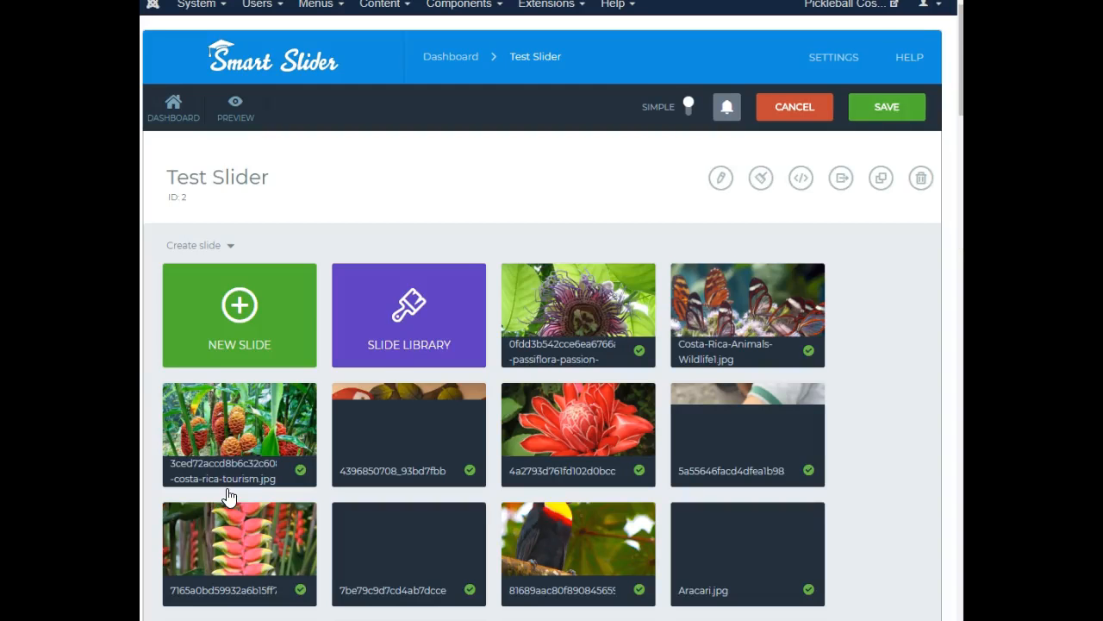
pyautogui.scroll(-3, 681, 387)
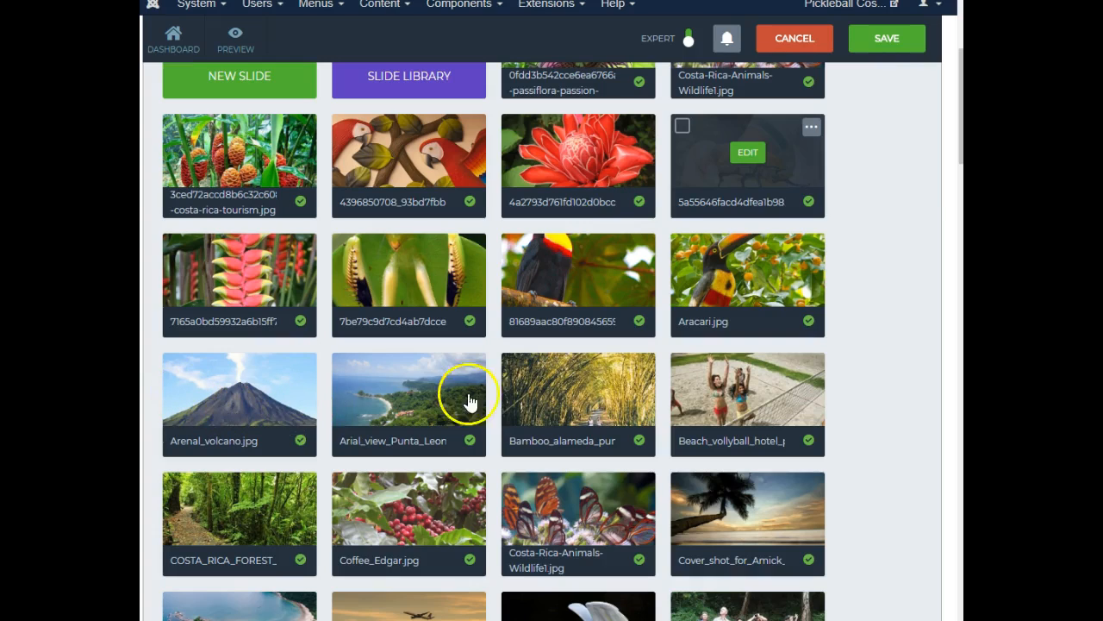
pyautogui.click(440, 393)
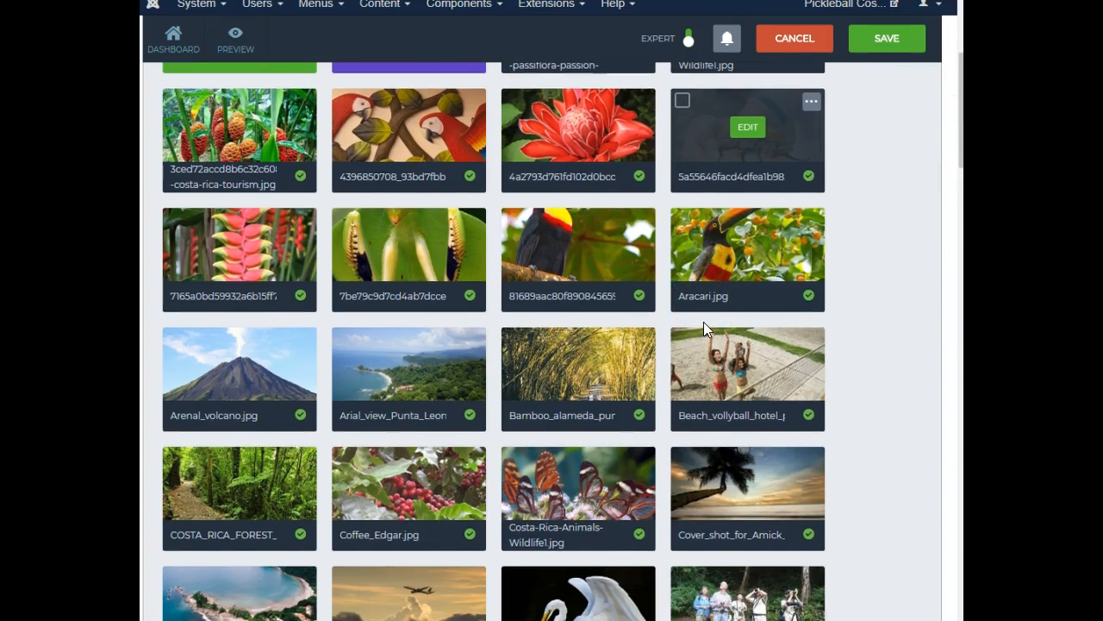
pyautogui.scroll(-3, 701, 326)
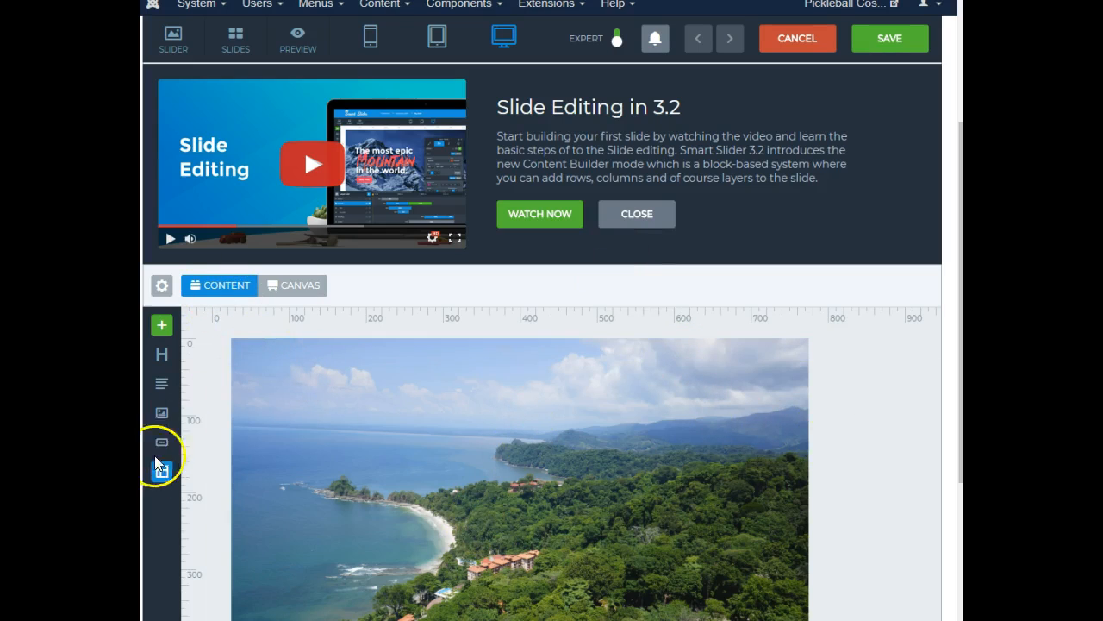
pyautogui.click(781, 53)
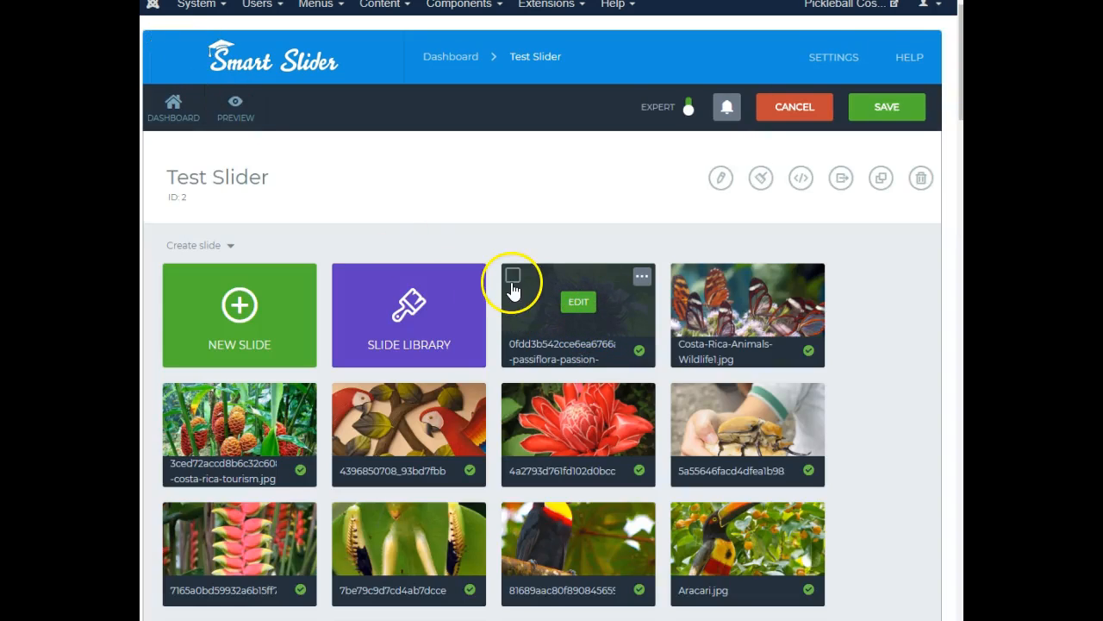
# Try selecting slides in Test Slider and opening the slide library
pyautogui.click(513, 277)
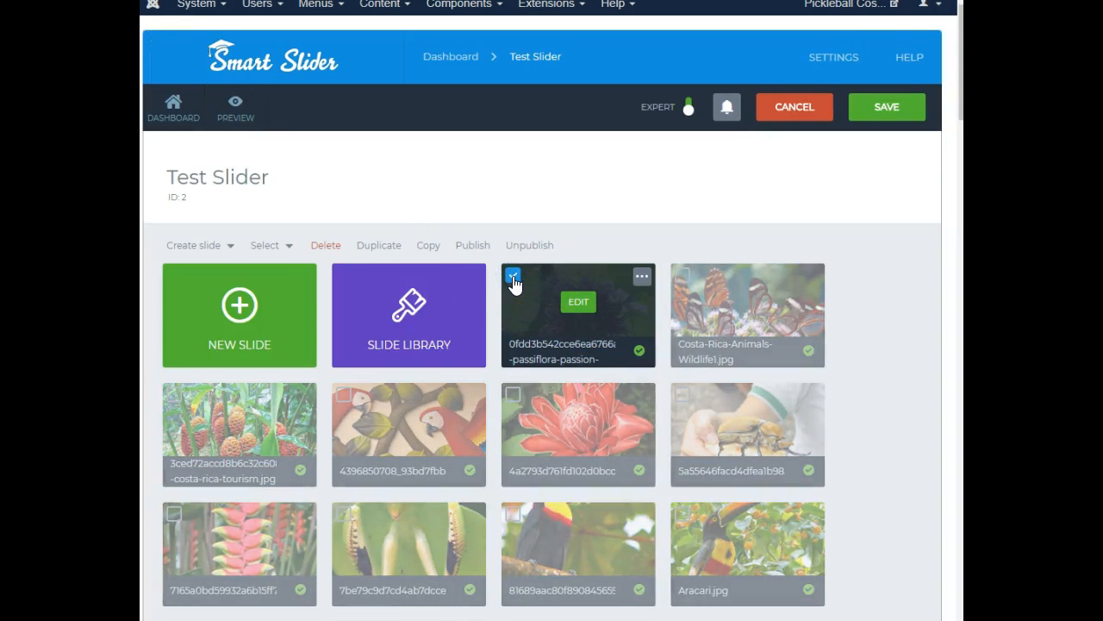
pyautogui.click(513, 278)
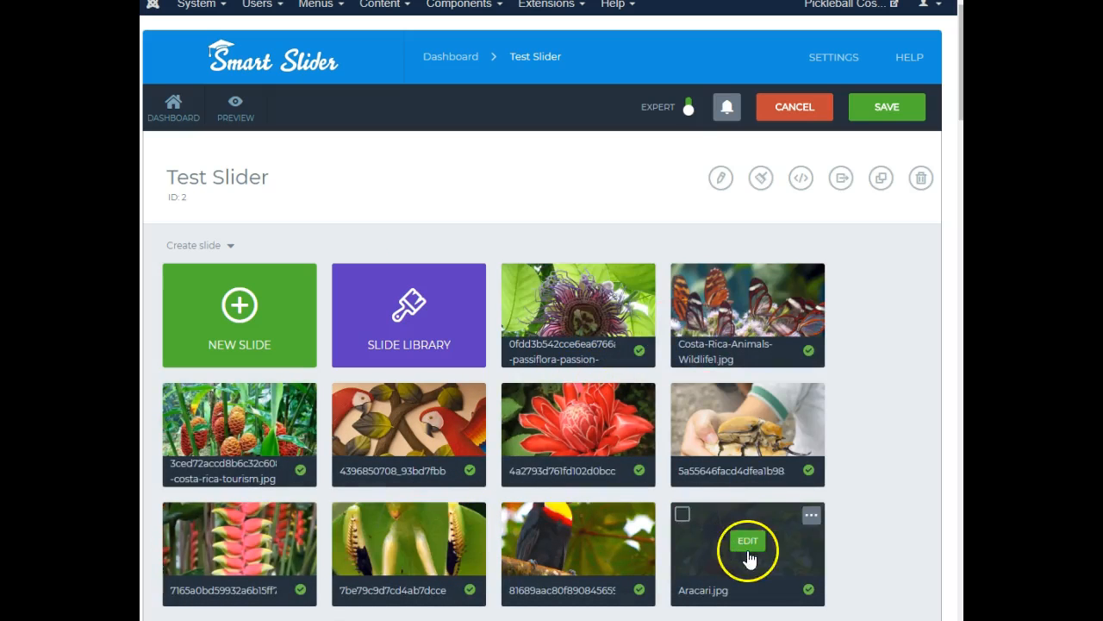
pyautogui.scroll(-3, 514, 414)
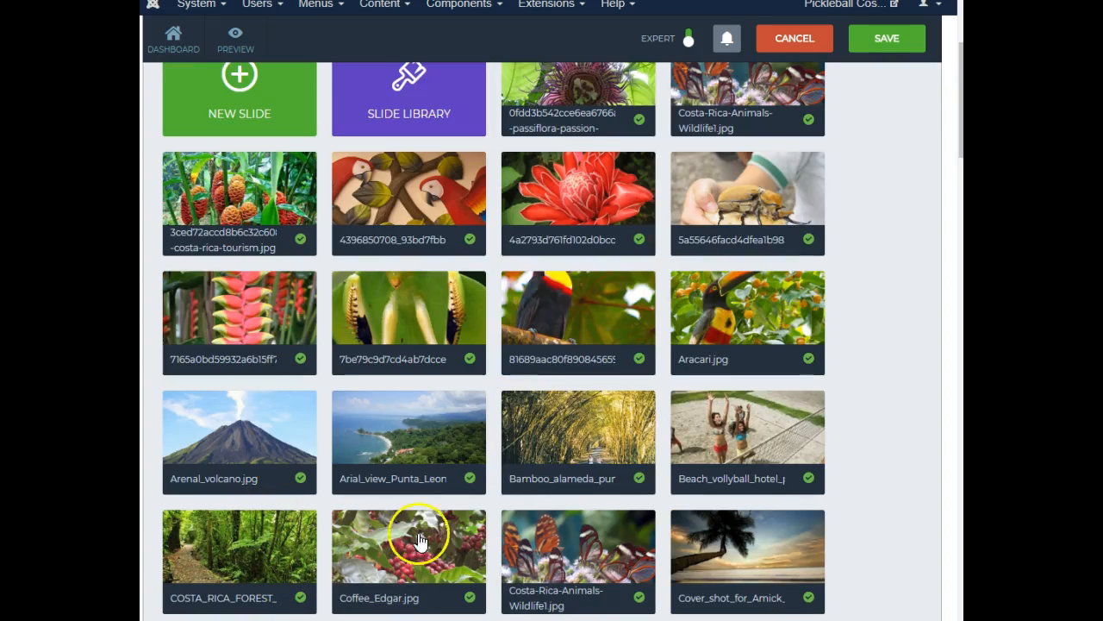
pyautogui.click(514, 522)
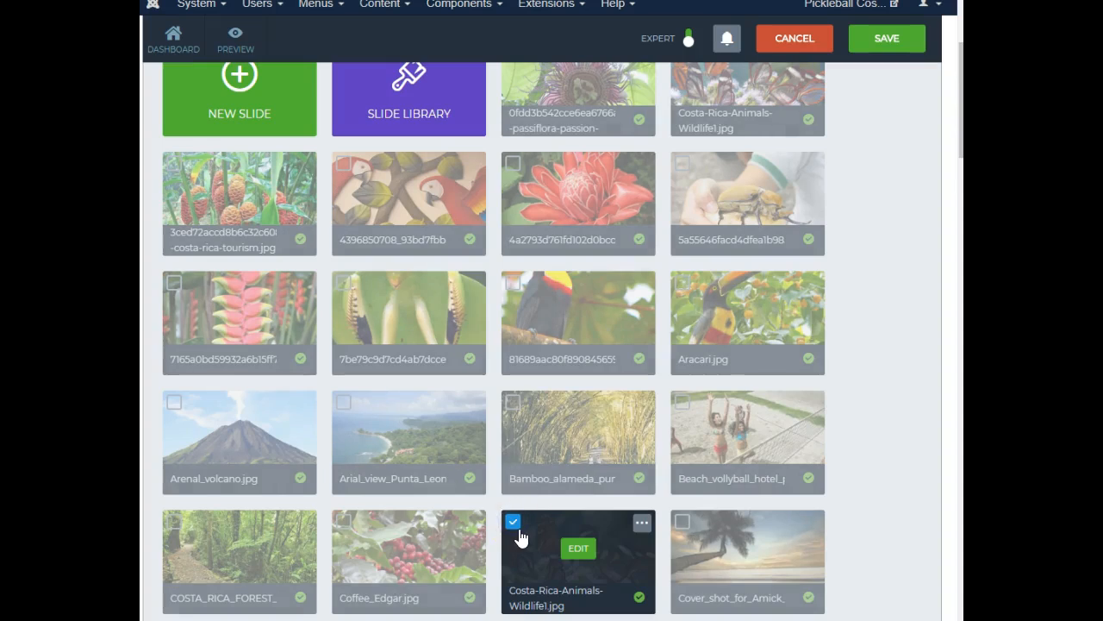
pyautogui.scroll(3, 862, 364)
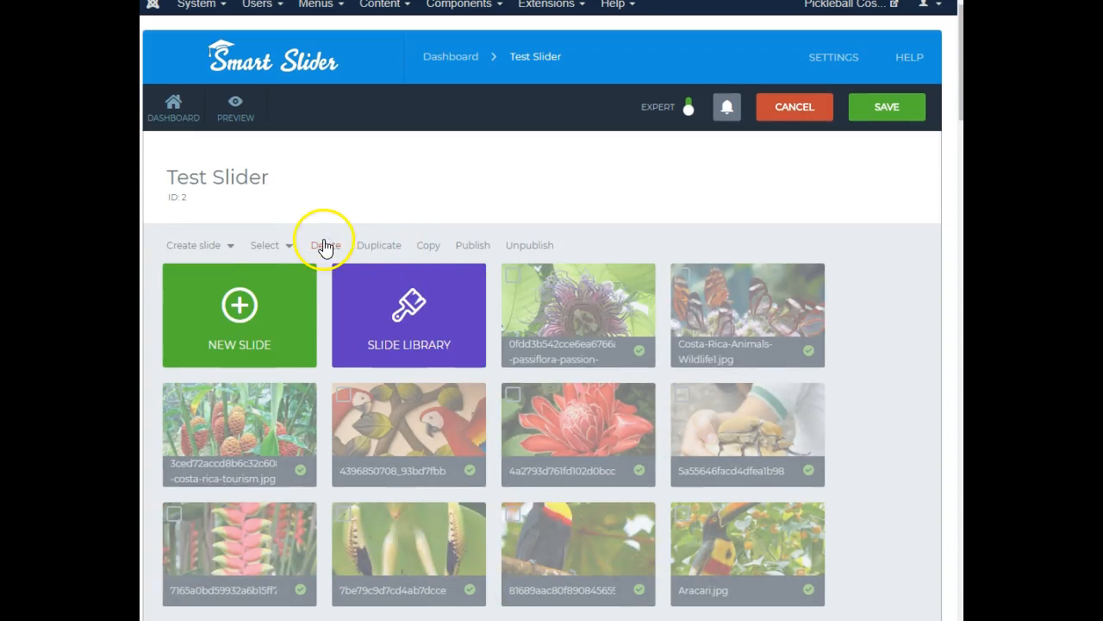
pyautogui.scroll(-5, 916, 380)
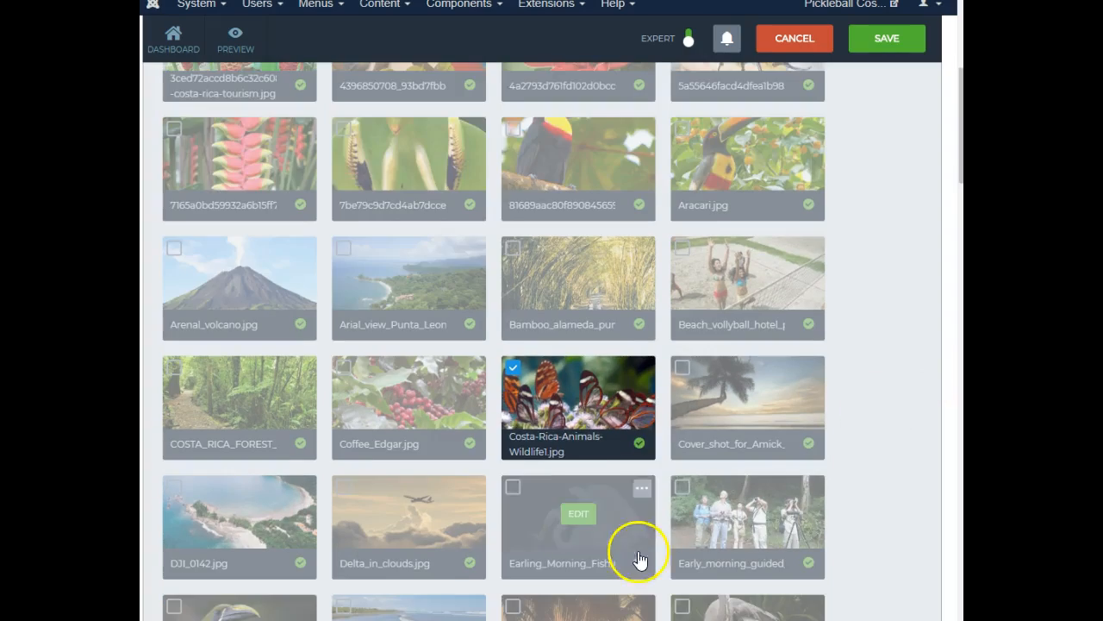
pyautogui.click(514, 369)
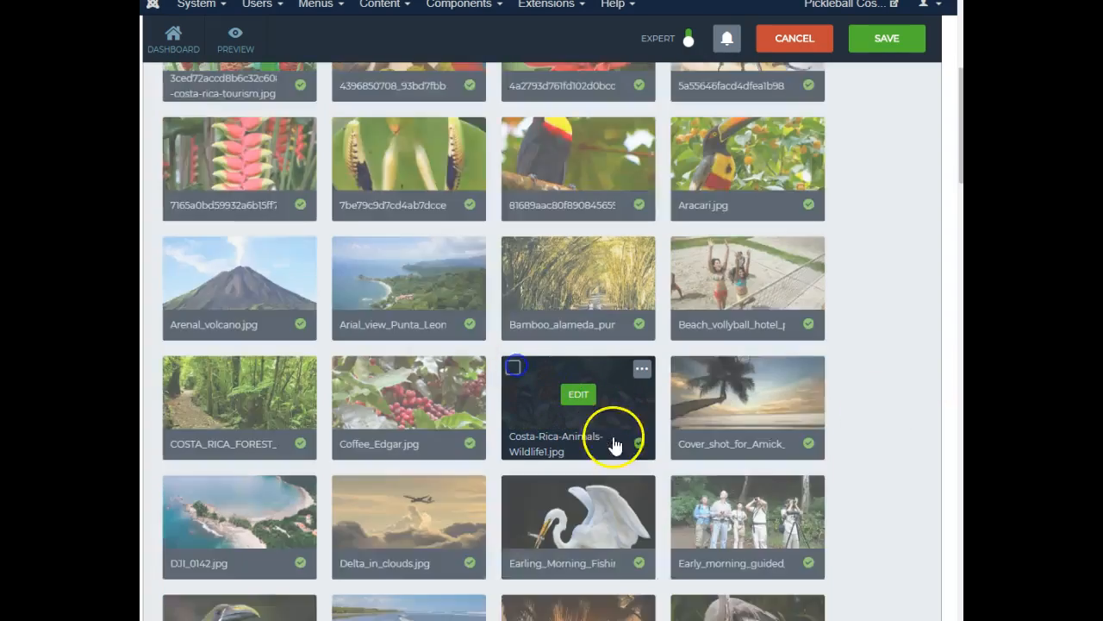
pyautogui.scroll(-5, 620, 444)
pyautogui.scroll(10, 622, 441)
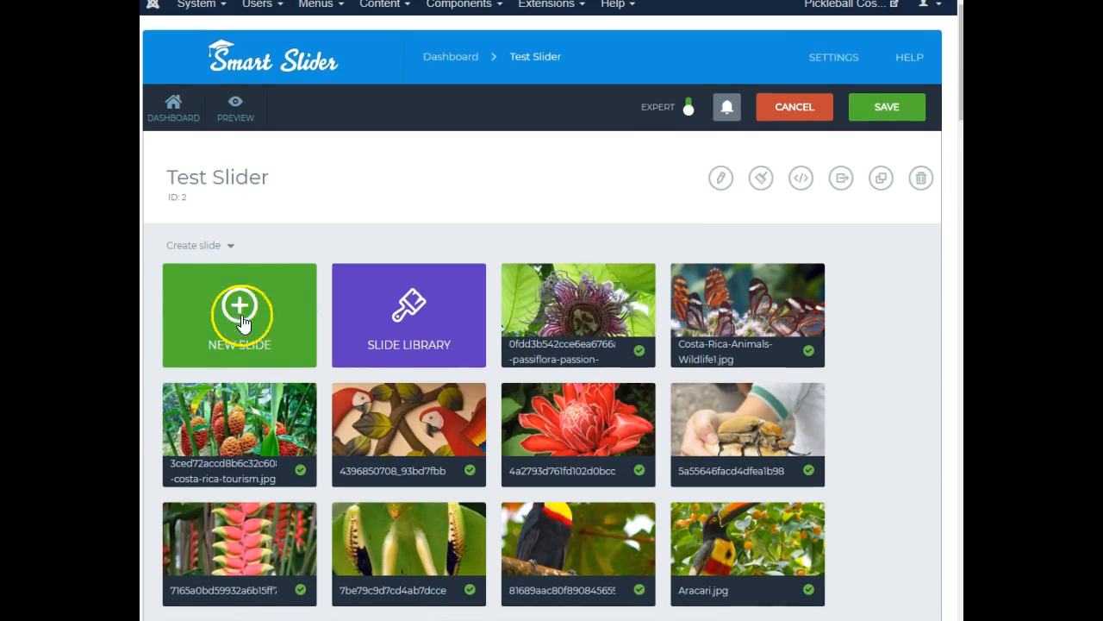
pyautogui.click(413, 318)
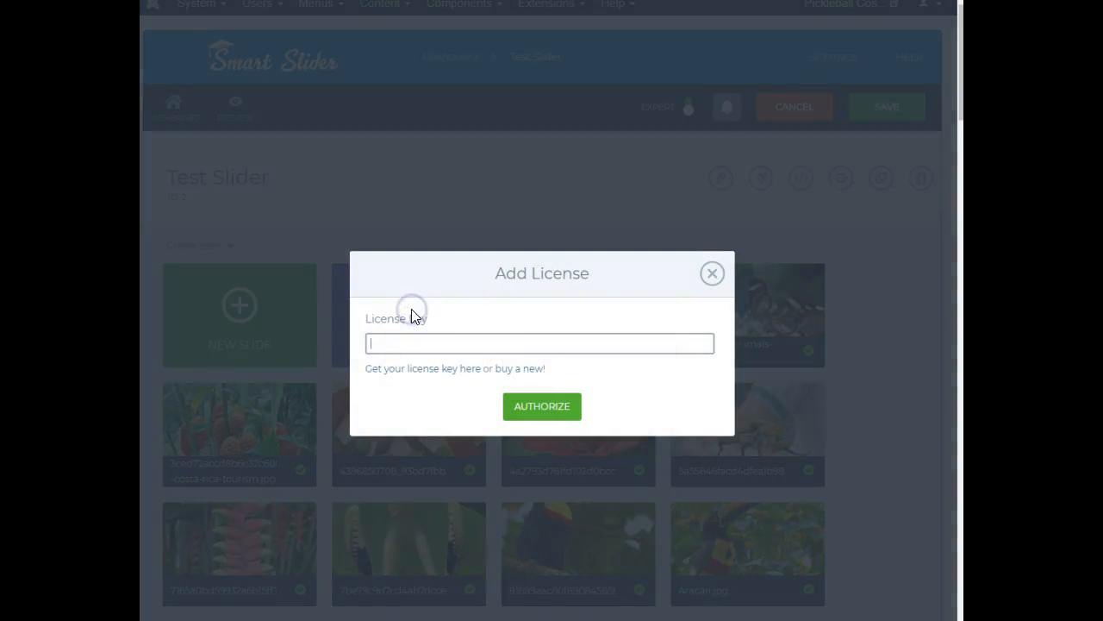
pyautogui.click(712, 273)
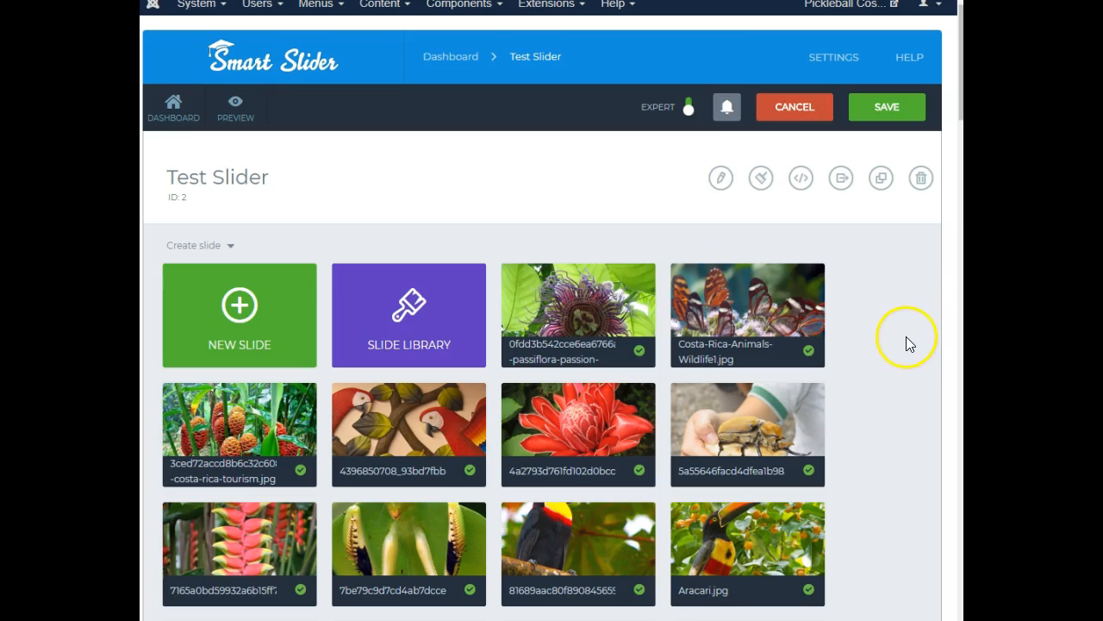
# Save Test Slider and return to the dashboard
pyautogui.click(898, 122)
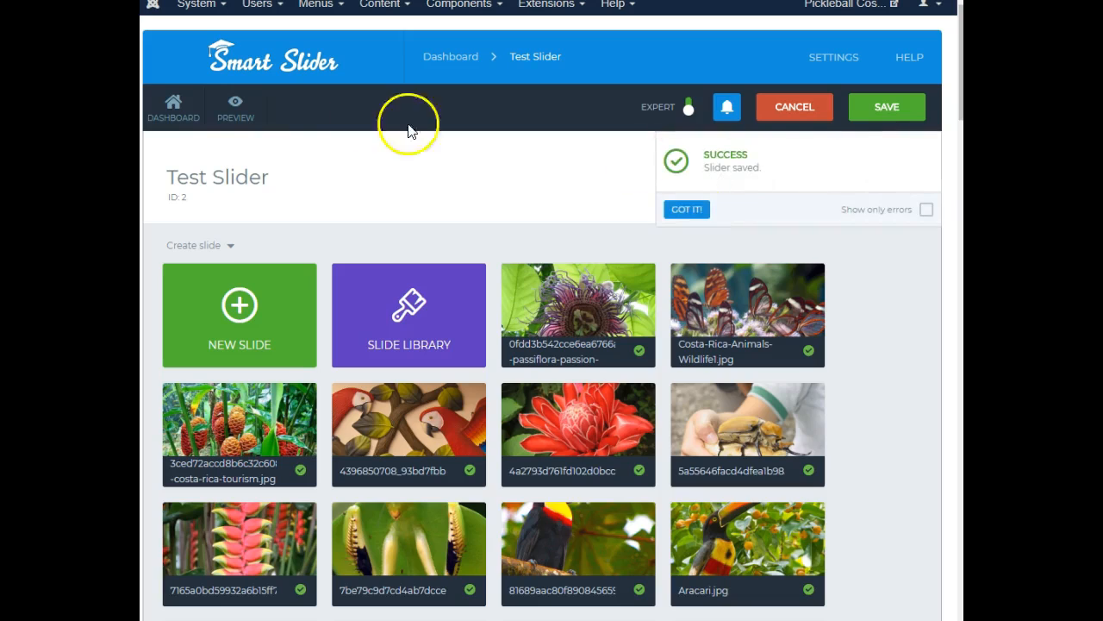
pyautogui.click(167, 117)
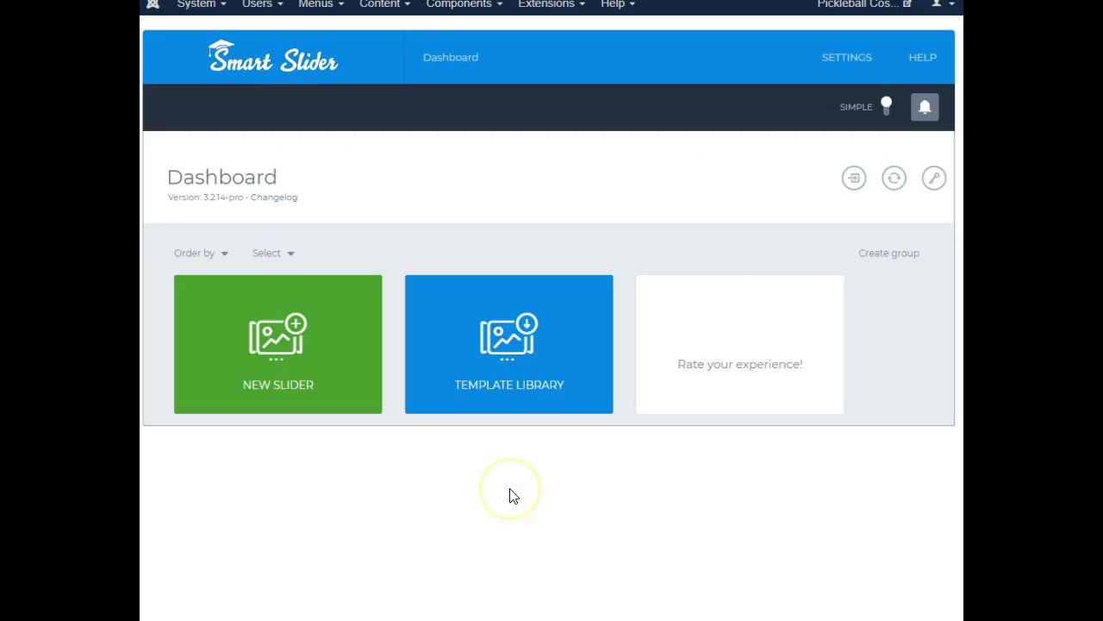